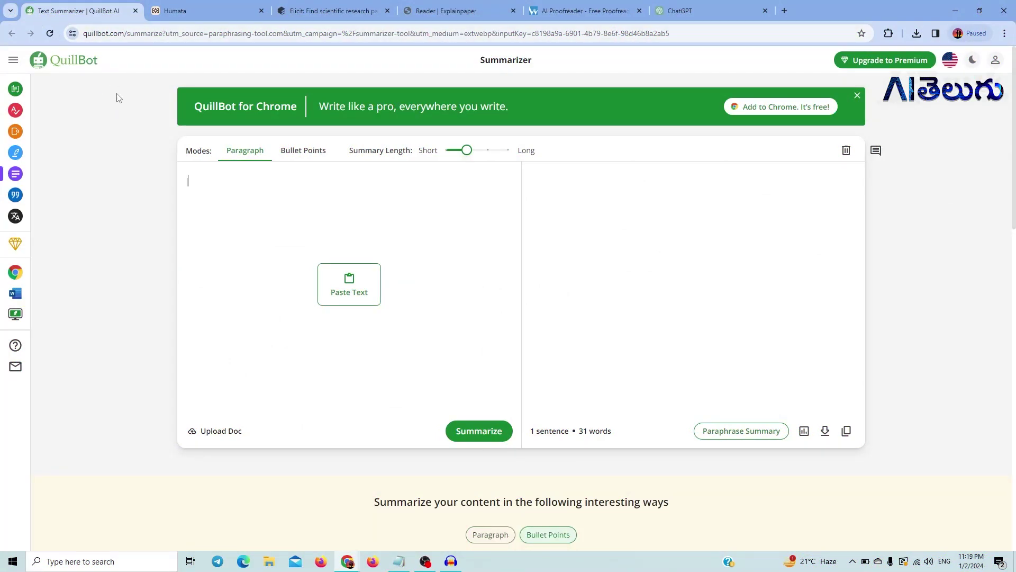
Step: Copy the entire blockchain text from the sample file in Notepad into QuillBot's summarizer input
left_click(177, 176)
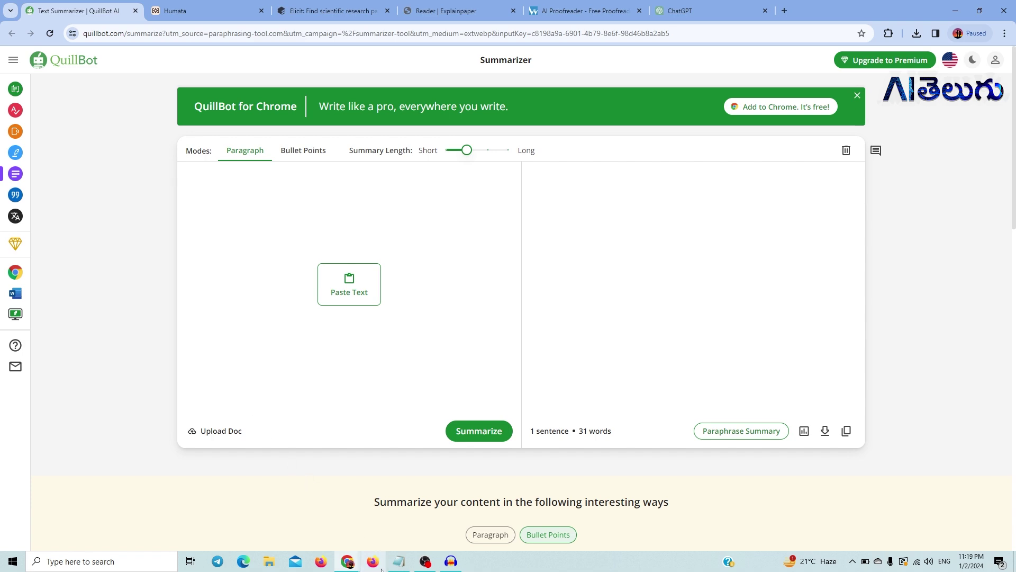
left_click(399, 561)
left_click(406, 310)
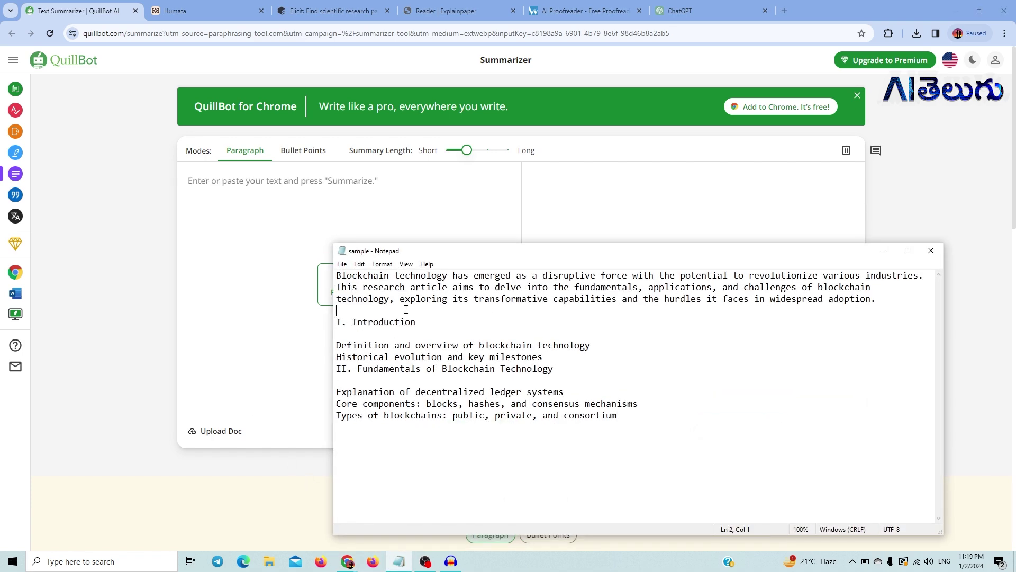
key("ctrl+a")
key("ctrl+c")
left_click(253, 189)
key("ctrl+v")
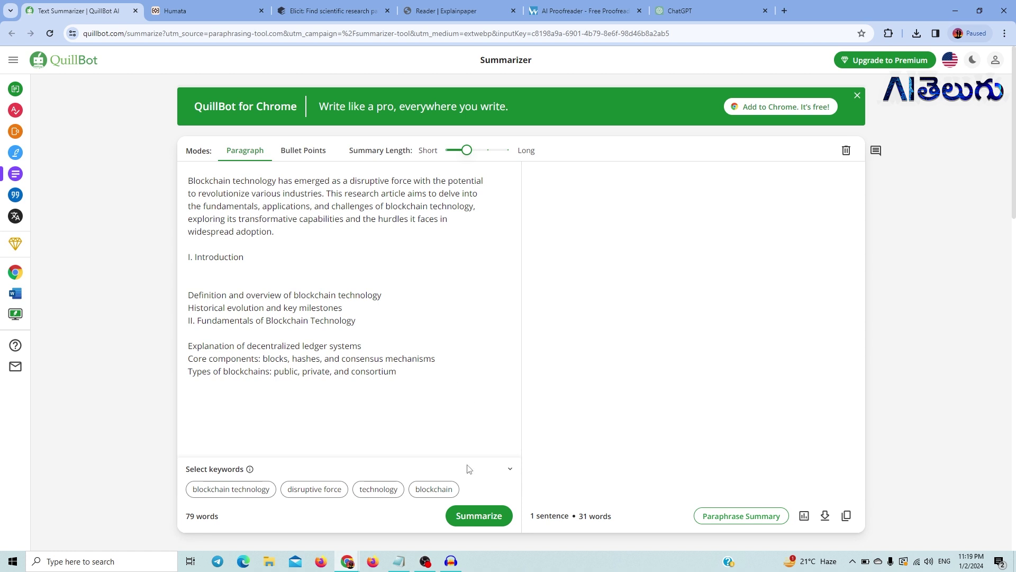
Step: Summarize the blockchain text in Paragraph mode, and re-summarize it with the summary length set one notch longer
left_click(472, 507)
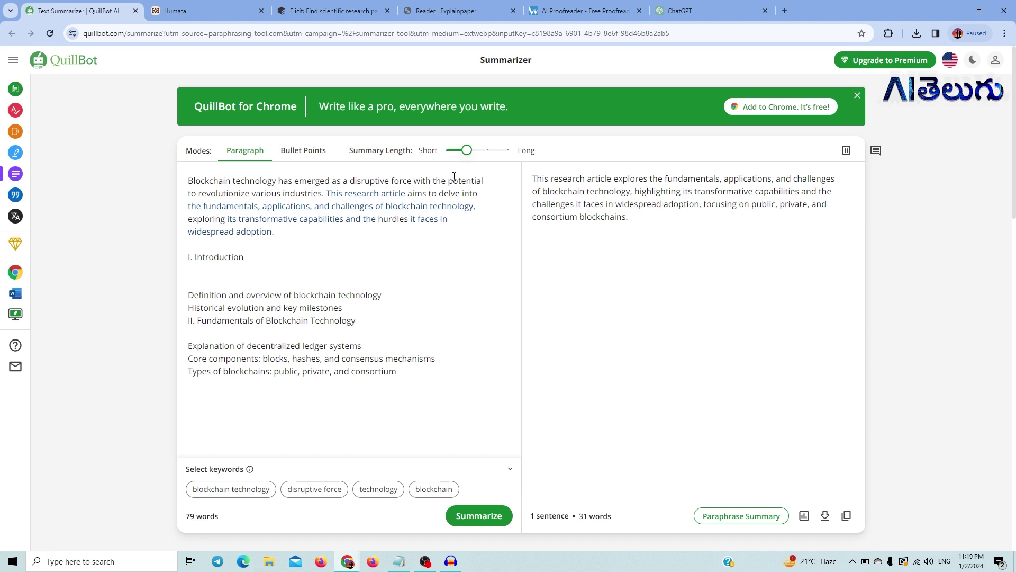
left_click_drag(467, 158, 488, 162)
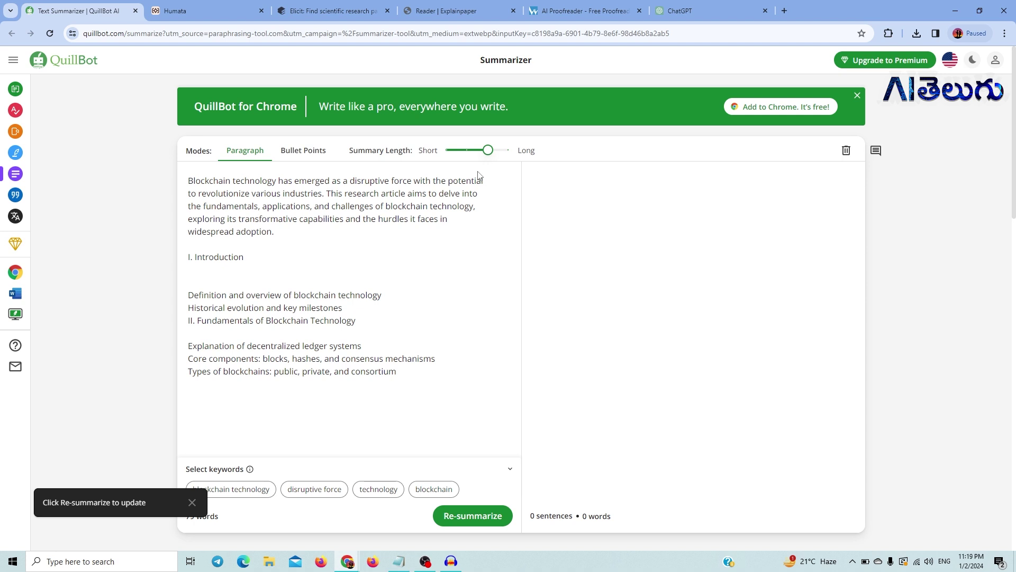
key("ctrl+Return")
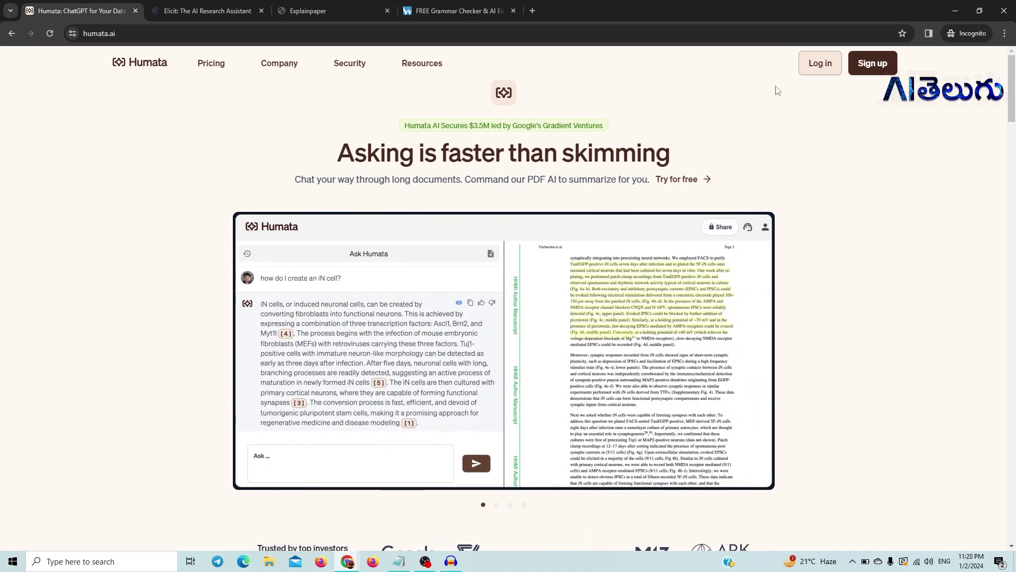
Step: Switch to Humata and upload Thermal-HydraulicAnalysisofNuclearReactorsChapter2.pdf from Downloads to All Files
left_click(869, 73)
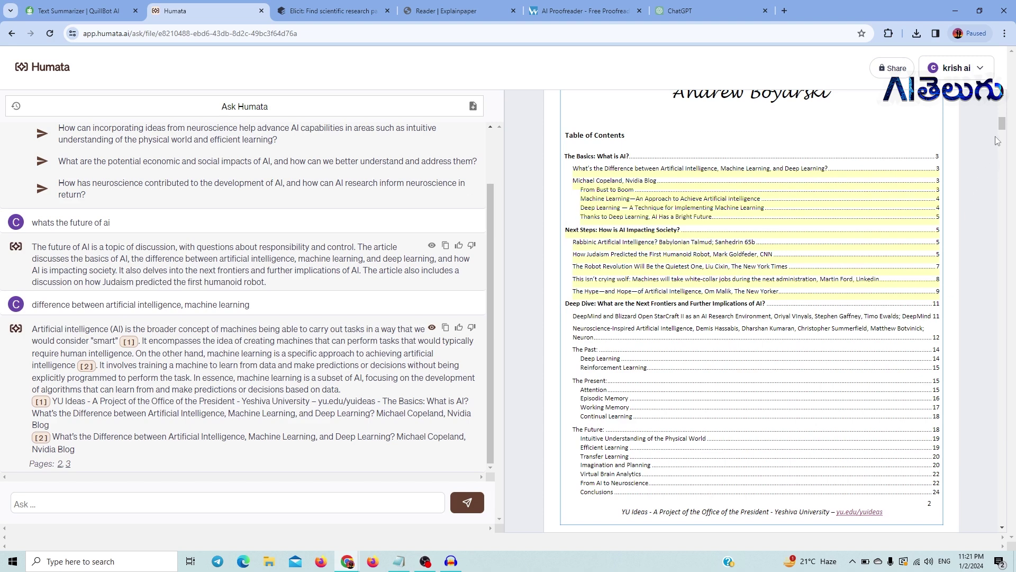
left_click_drag(1003, 125, 1008, 101)
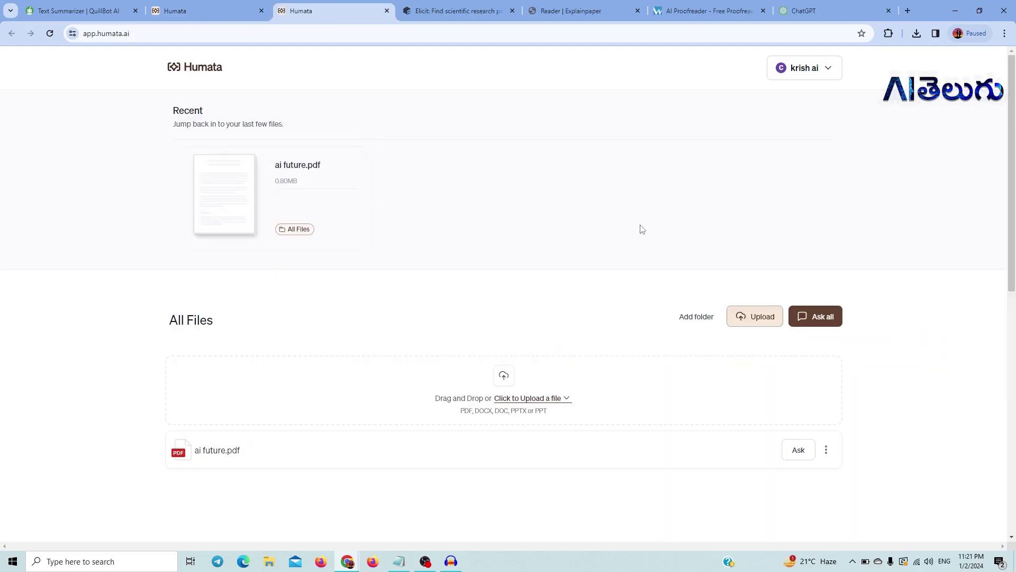
left_click(752, 316)
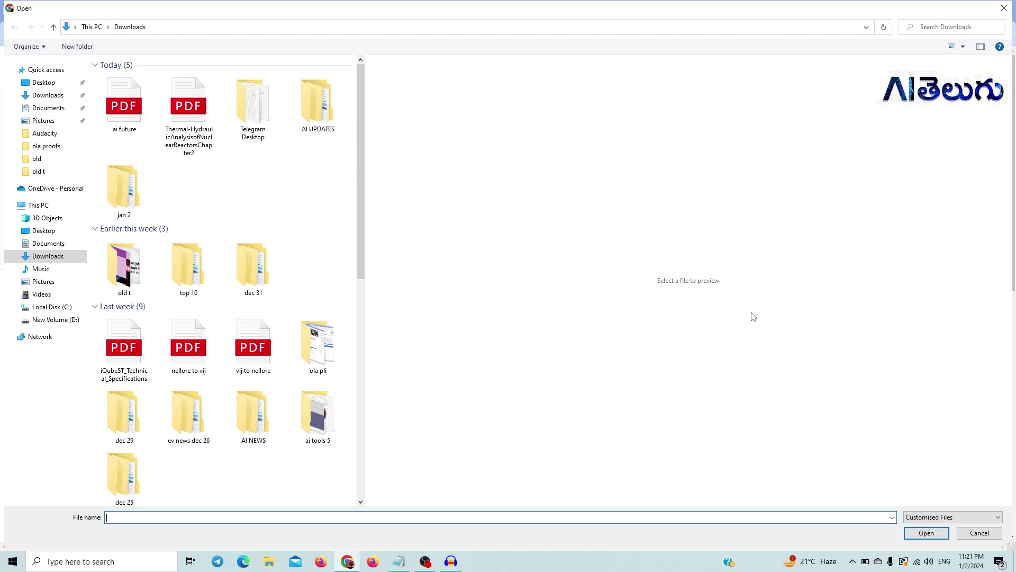
left_click(203, 125)
scroll(203, 125, "down", 2)
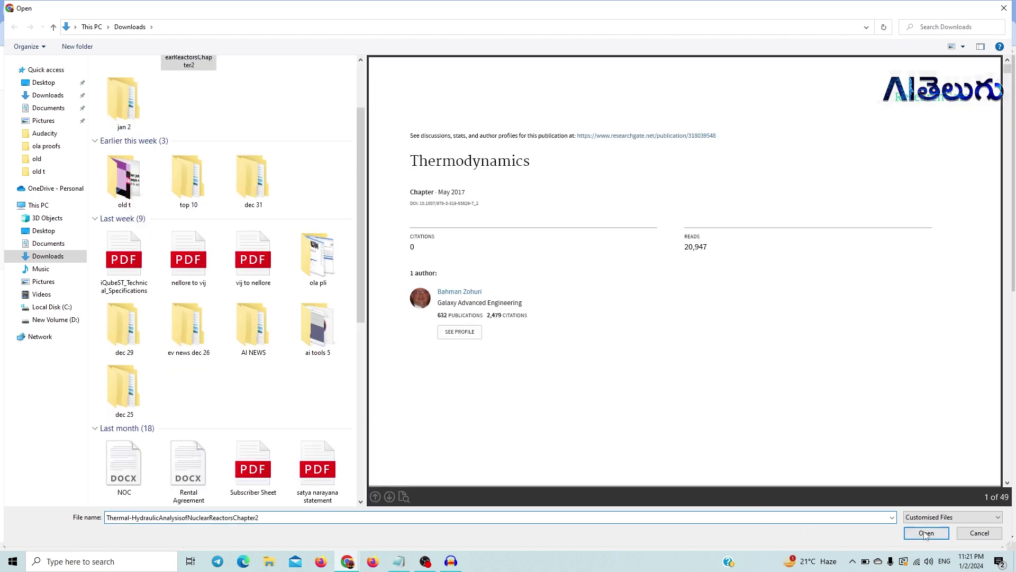
left_click(926, 533)
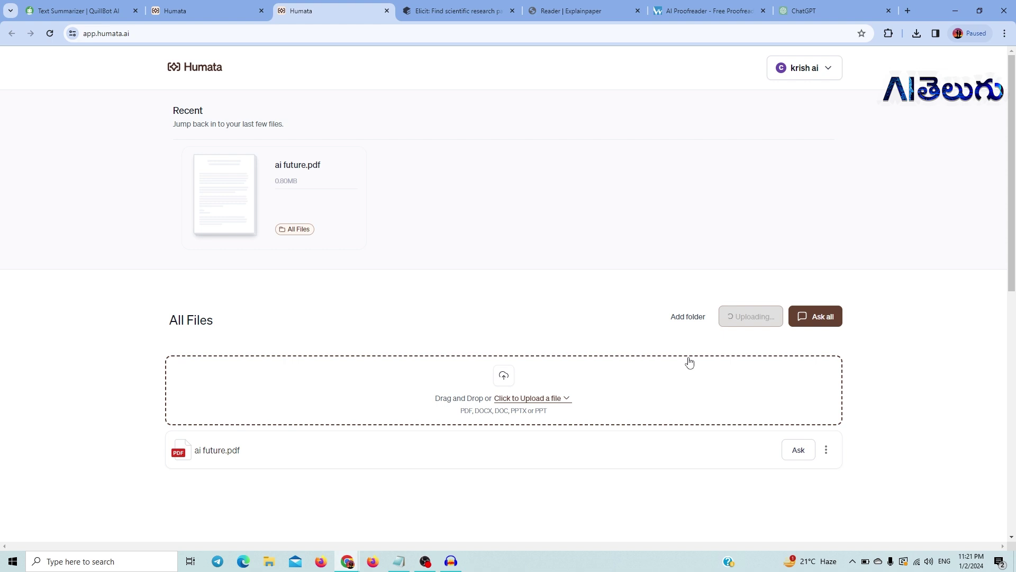
scroll(689, 362, "down", 3)
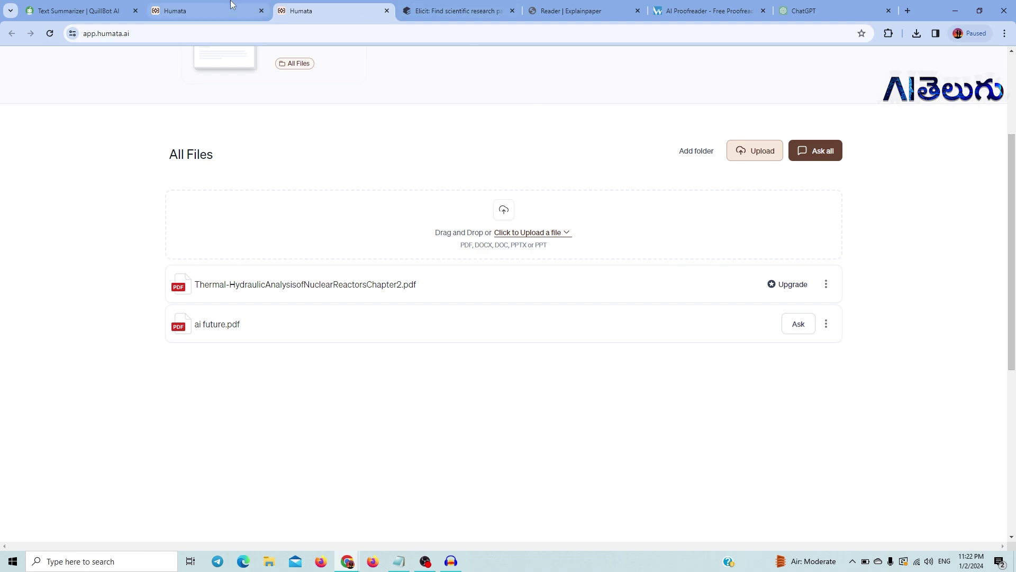
Step: In the open AI document's Humata chat, ask "difference between artificial intelligence, machine learning, and deep learning"
left_click(203, 11)
left_click(1006, 123)
left_click(1000, 107)
left_click_drag(998, 105, 1013, 293)
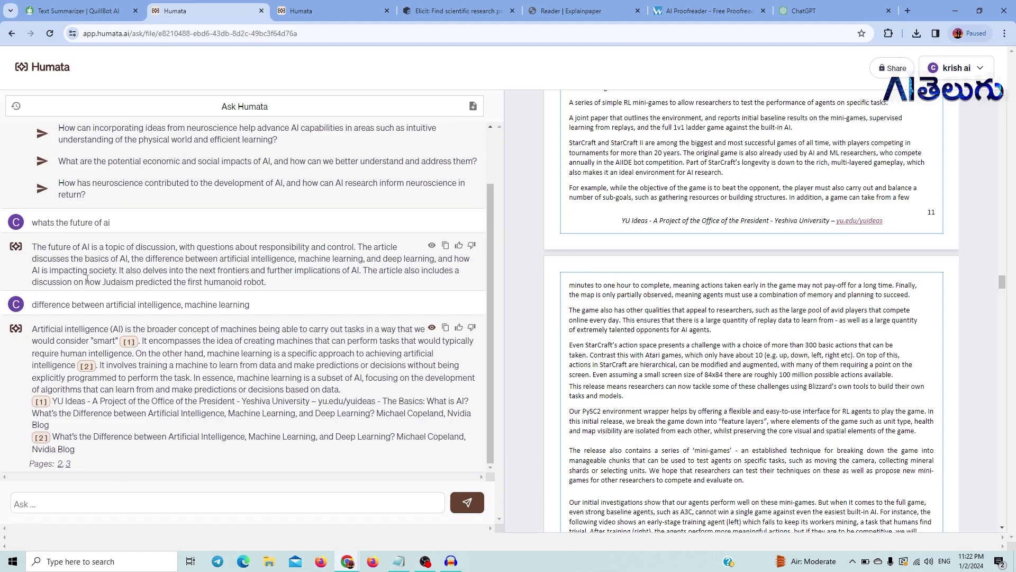
left_click_drag(31, 308, 186, 307)
key("ctrl+c")
left_click(185, 308)
left_click(144, 505)
key("ctrl+v")
type("machine learning, and deep learning")
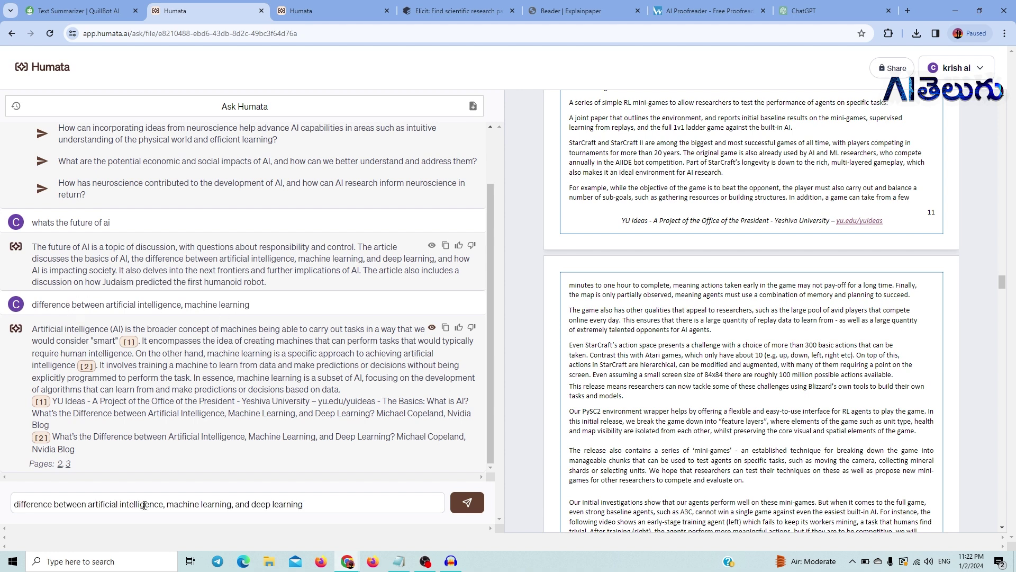
left_click(466, 502)
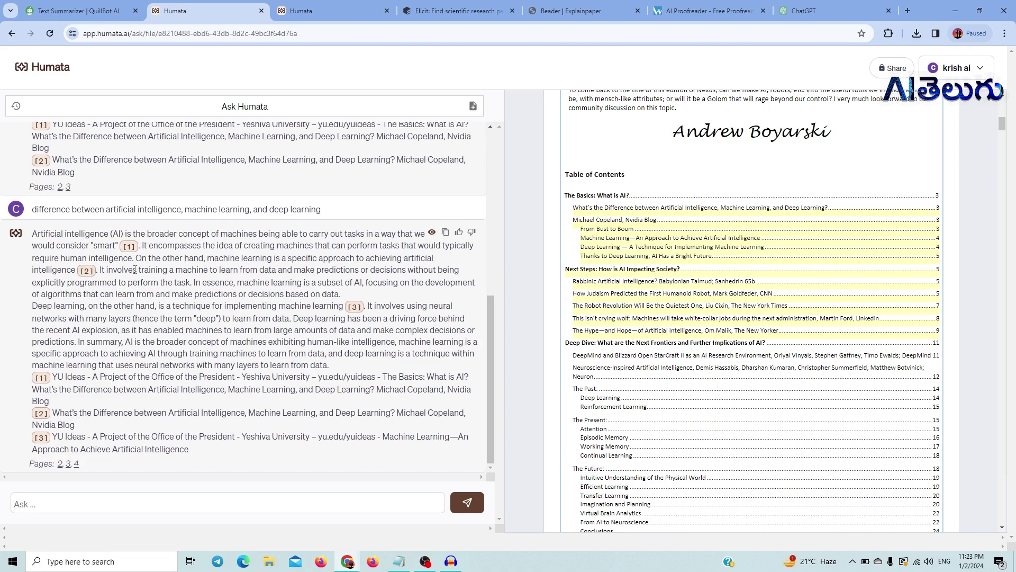
Step: Read the machine learning and deep learning explanations in Humata's latest answer
left_click_drag(208, 258, 437, 259)
left_click(42, 312)
left_click_drag(33, 305, 345, 306)
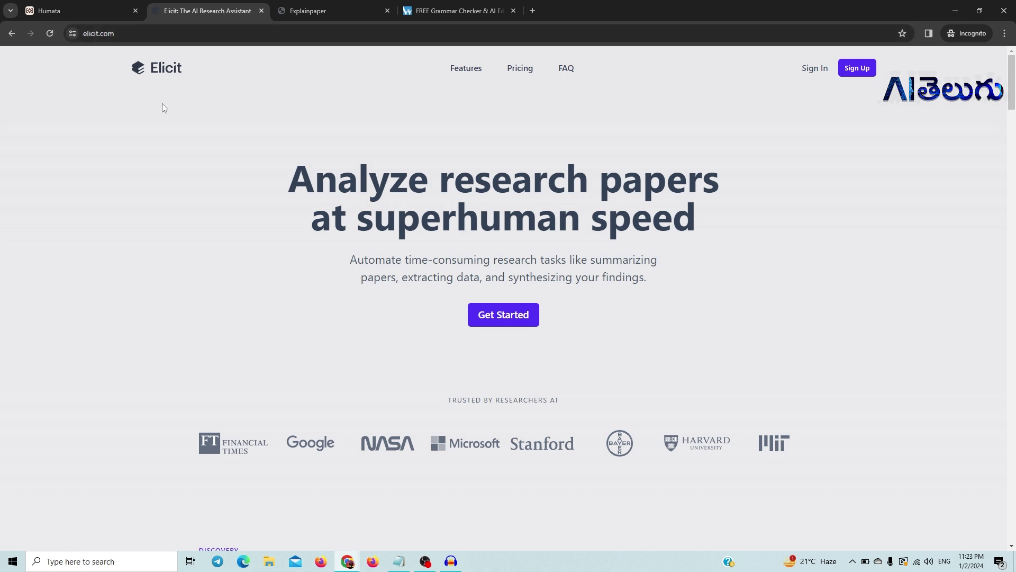
Step: Switch to Elicit and find papers for the research question "how to control hair fall"
left_click(857, 68)
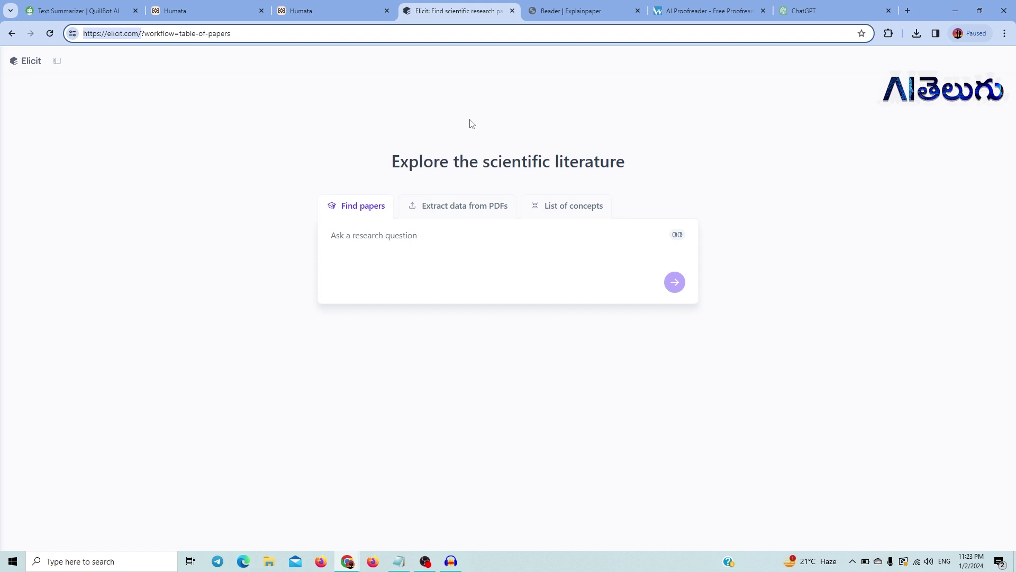
left_click(447, 234)
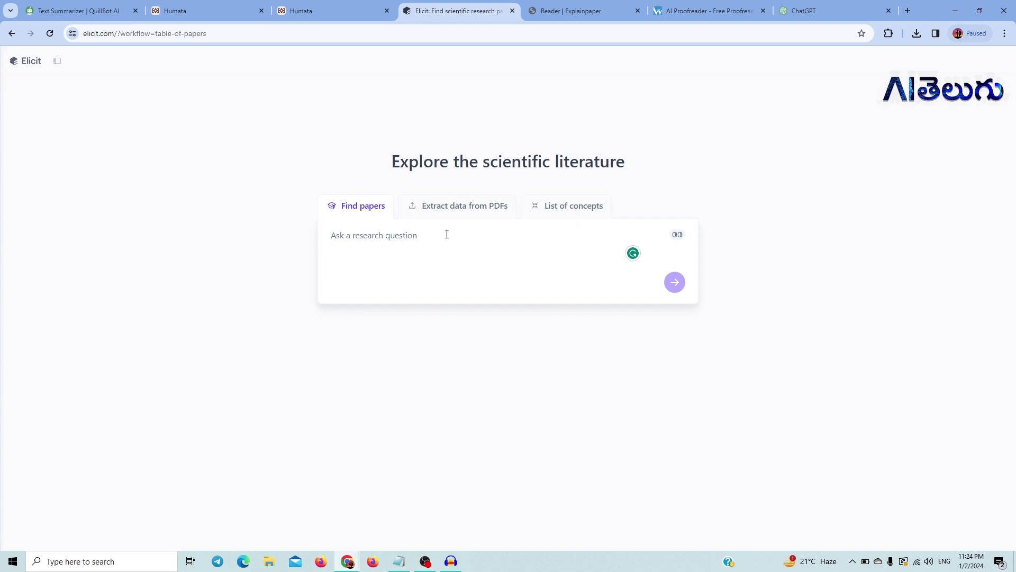
type("how to control hair fal")
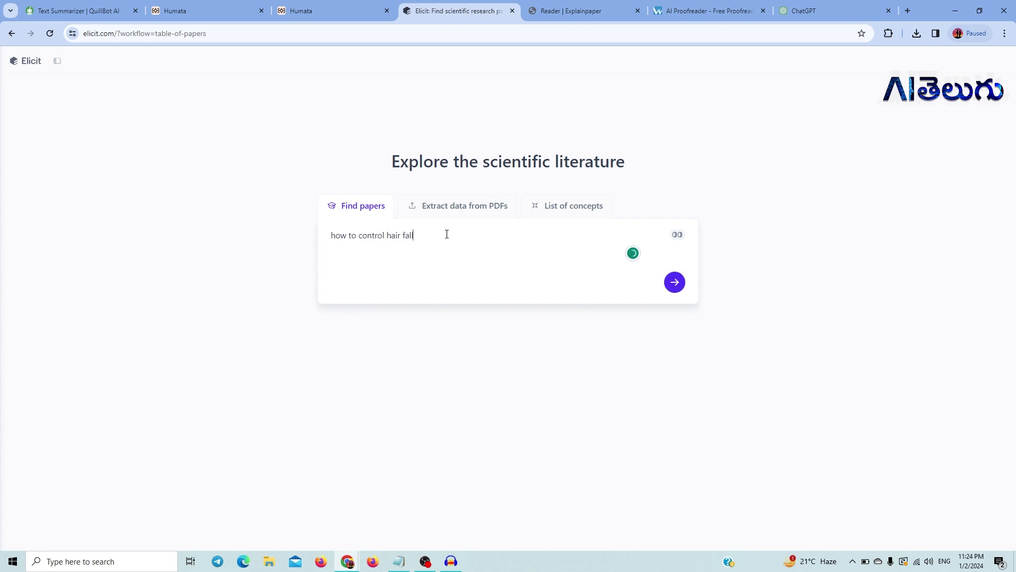
key("Return")
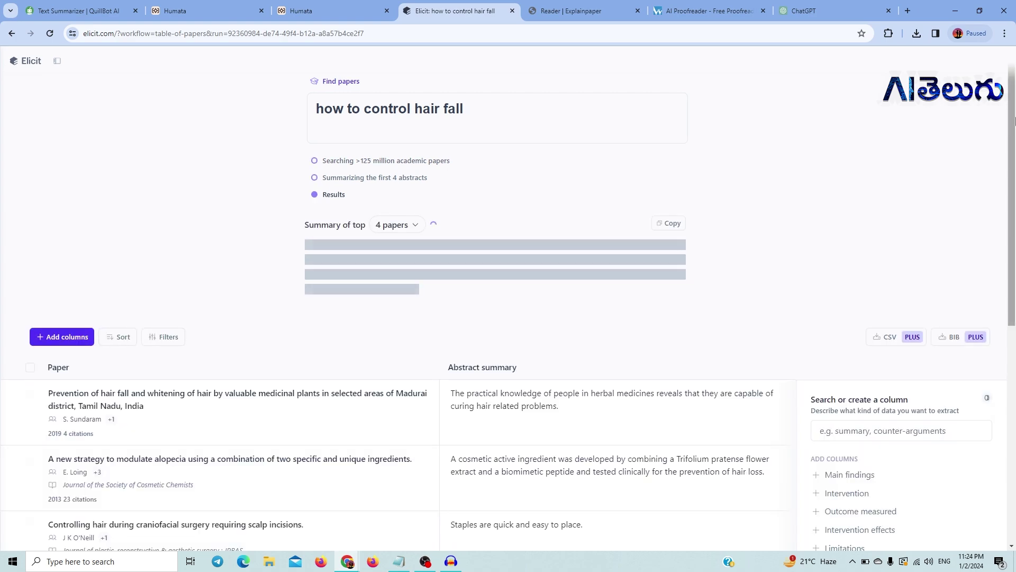
Step: Review the summary of the top 4 papers and the list of papers with their abstract summaries
scroll(1015, 126, "down", 1)
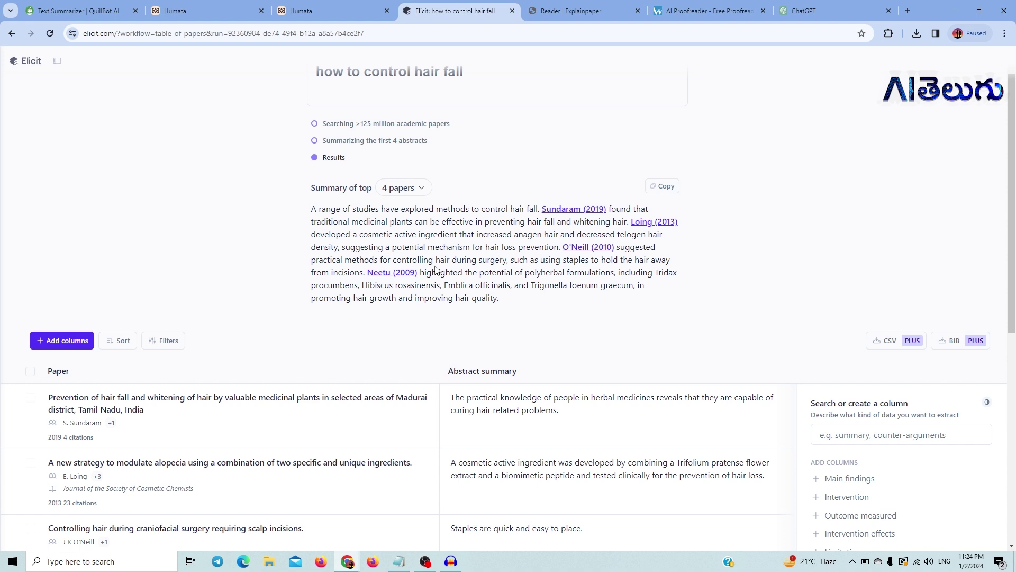
left_click_drag(433, 259, 569, 261)
left_click(541, 275)
left_click(594, 268)
scroll(497, 293, "down", 2)
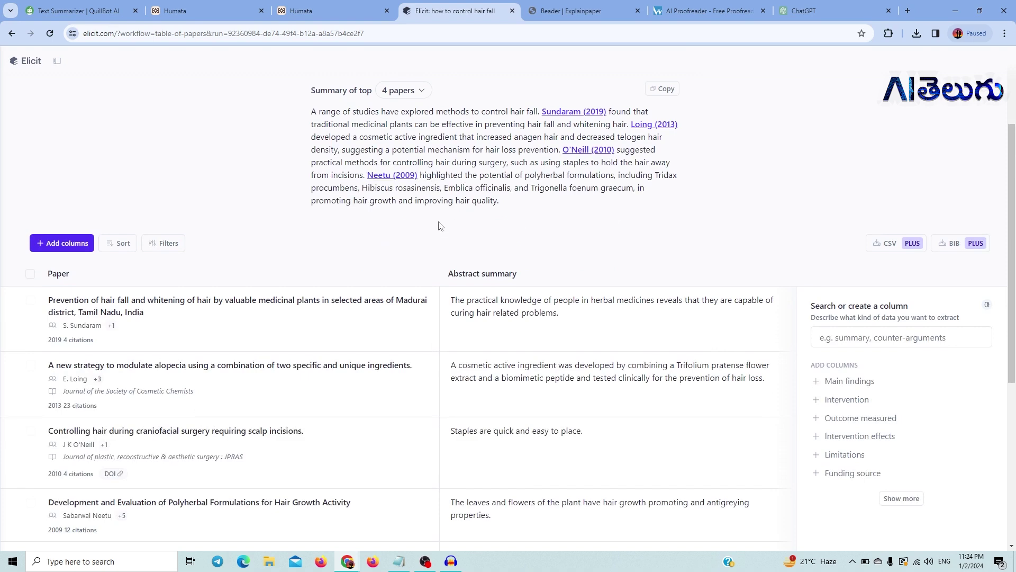
left_click_drag(1012, 232, 1013, 164)
left_click_drag(478, 109, 159, 84)
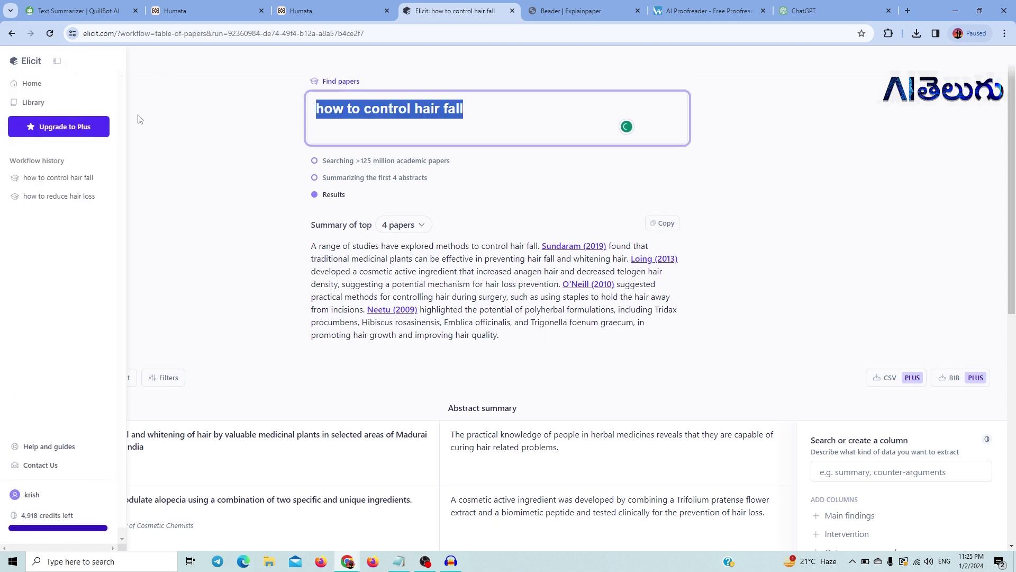
left_click_drag(1014, 236, 1015, 345)
left_click_drag(1013, 287, 976, 247)
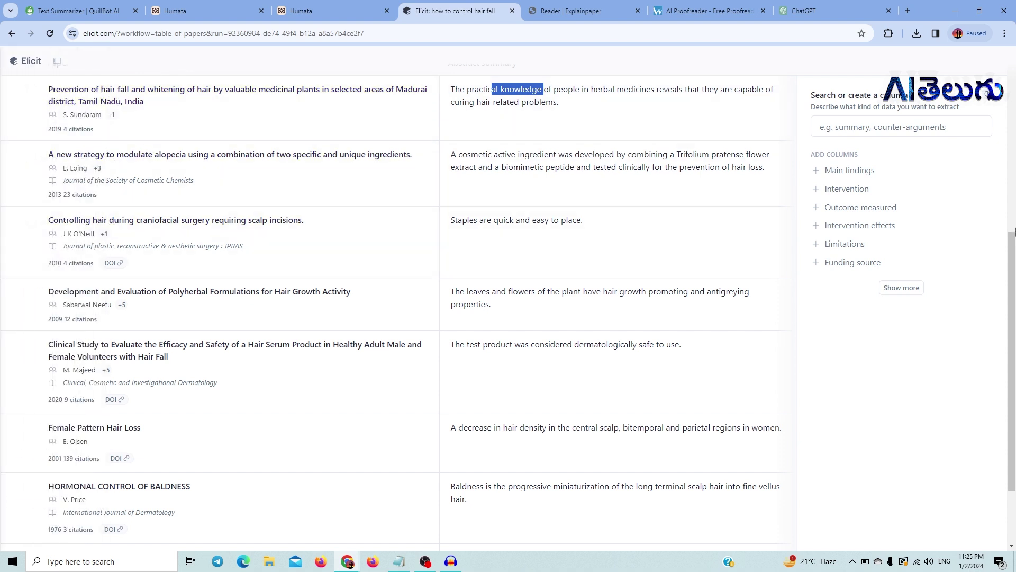
left_click_drag(1013, 296, 1013, 346)
scroll(1013, 372, "up", 1)
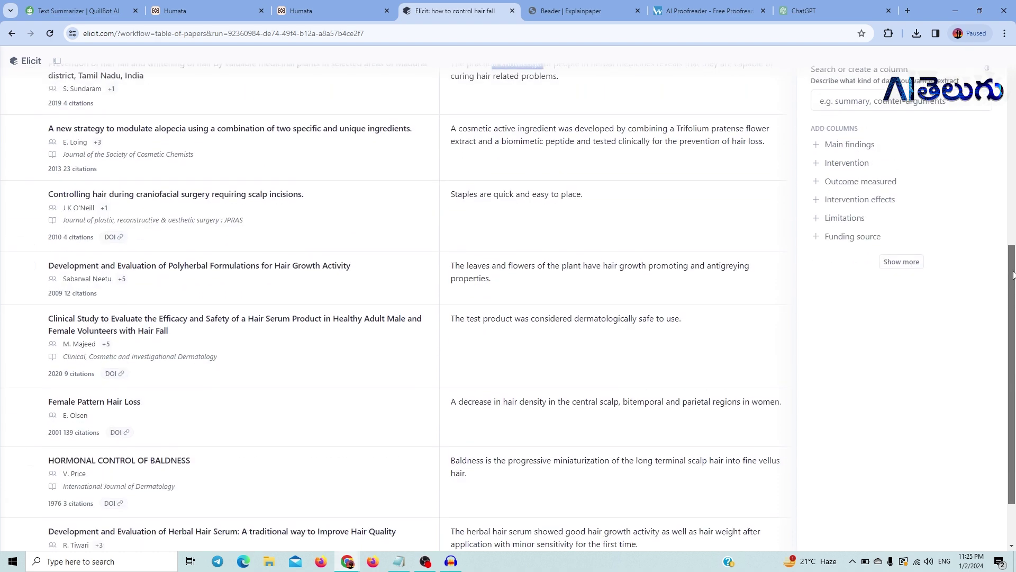
Step: Open the paper "A new strategy to modulate alopecia", read its abstract, and return to the results
left_click_drag(248, 129, 261, 117)
left_click(270, 129)
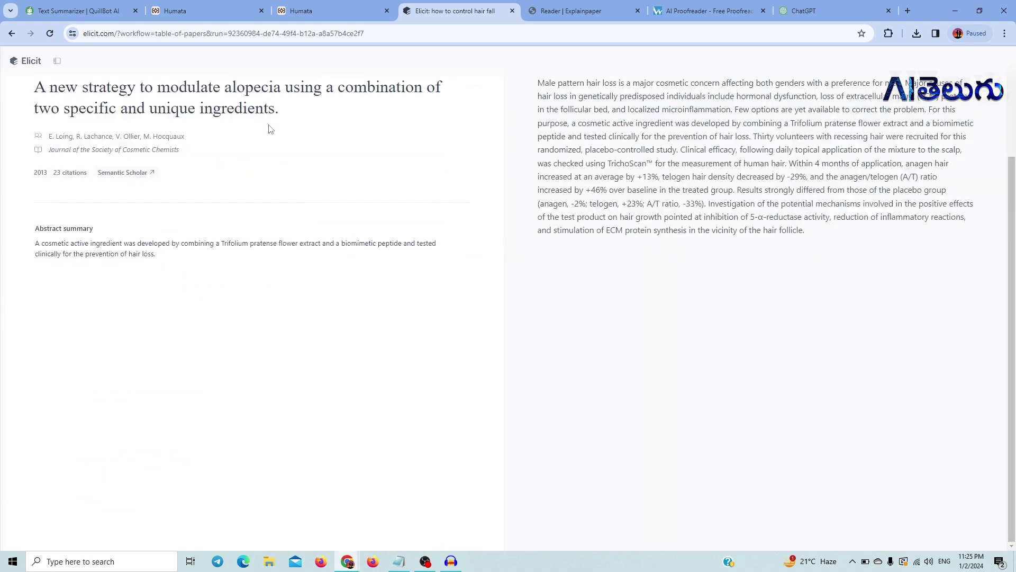
left_click_drag(539, 99, 793, 226)
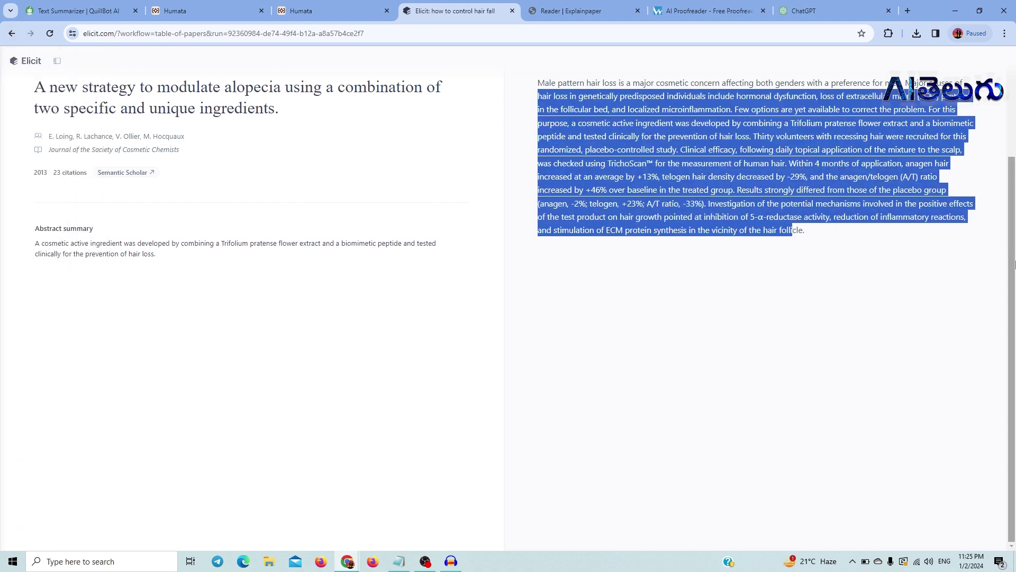
scroll(1015, 98, "up", 3)
left_click(316, 166)
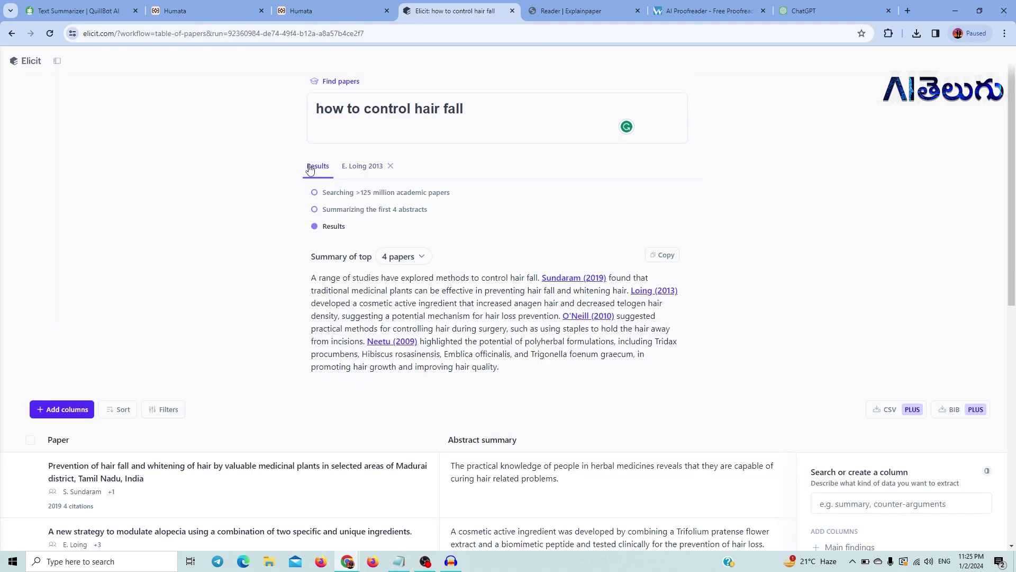
Step: Open the "Female Pattern Hair Loss" paper from the results, view its abstract, and return to the results
scroll(979, 161, "down", 9)
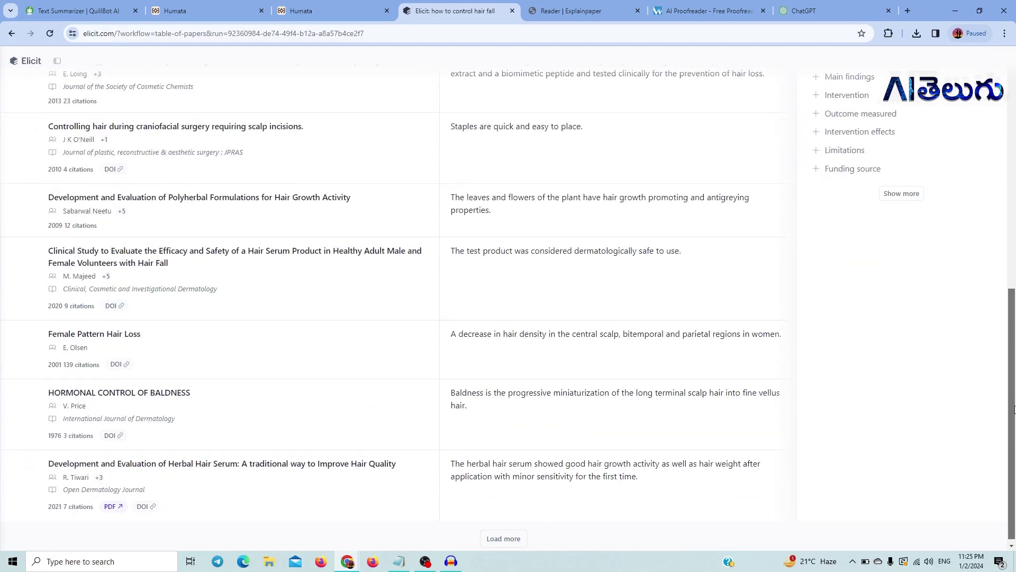
left_click(133, 331)
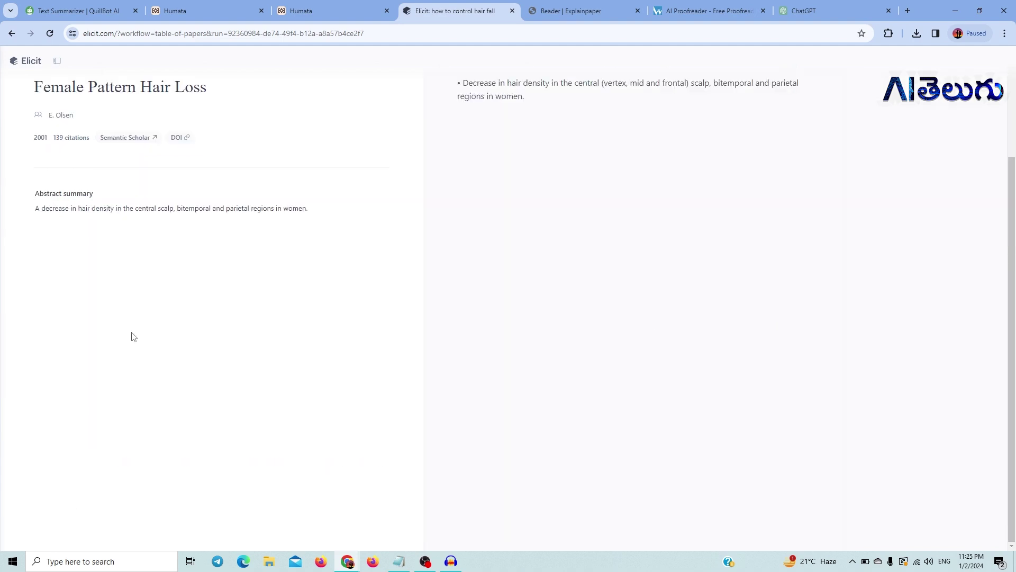
scroll(507, 114, "up", 3)
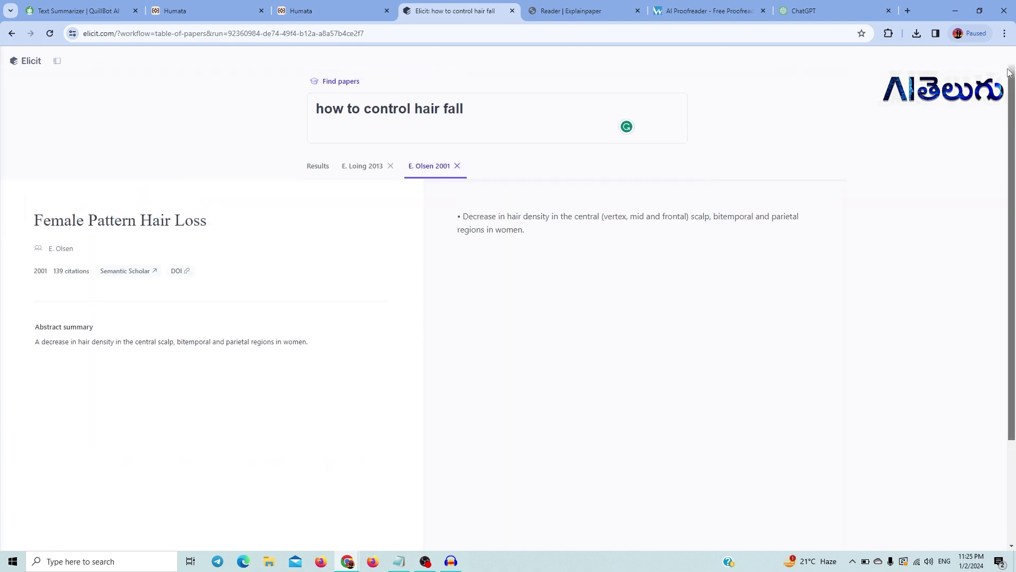
left_click(319, 167)
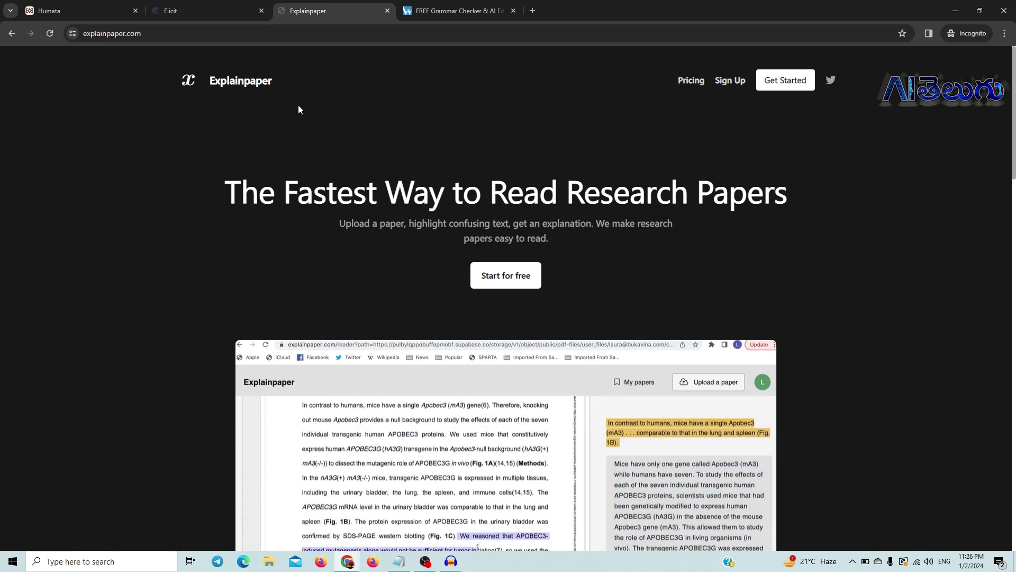
Step: Look through the Explainpaper homepage and switch to the signed-in browser window
scroll(669, 136, "down", 7)
scroll(670, 137, "up", 6)
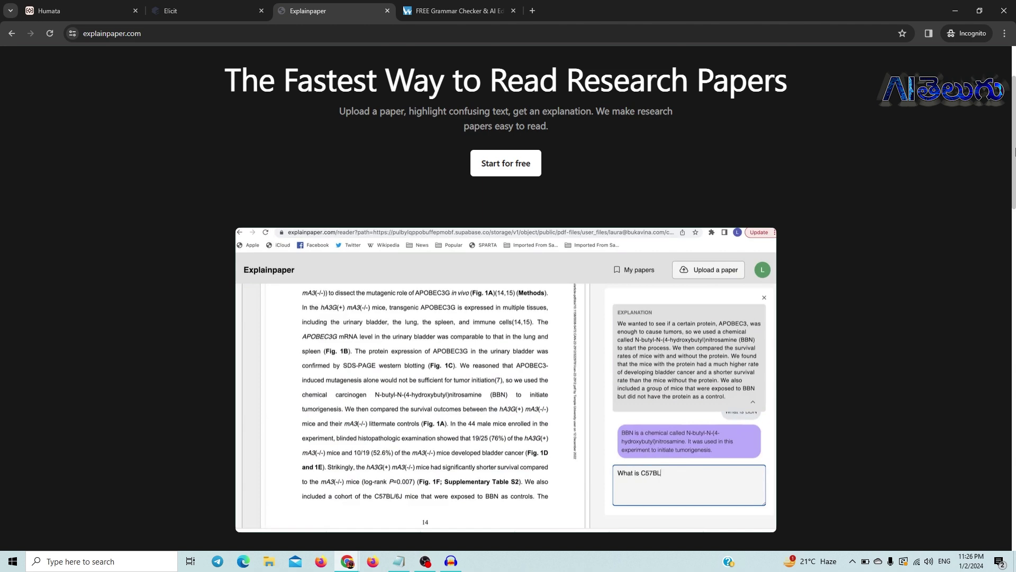
scroll(1014, 151, "up", 2)
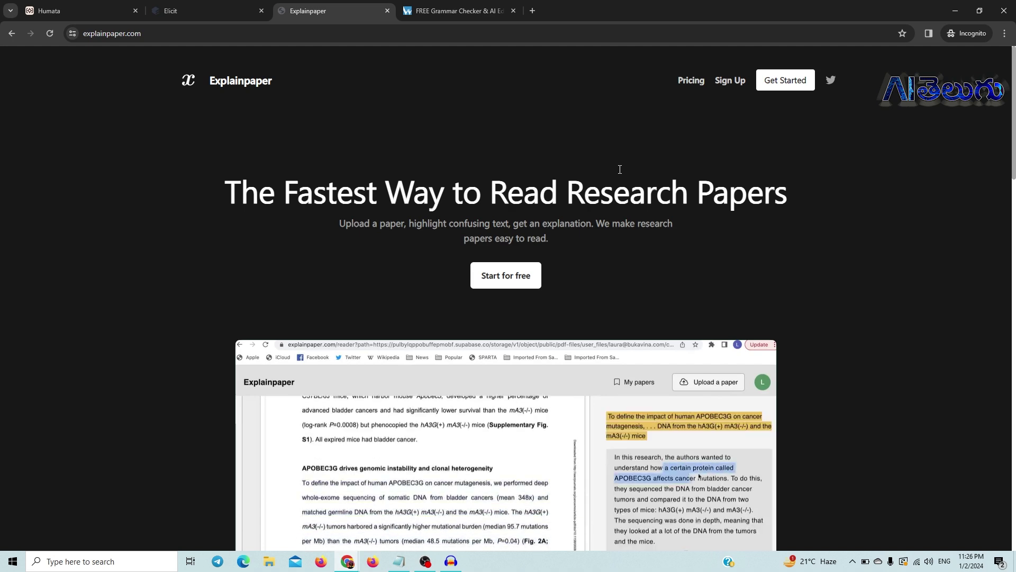
key("alt+Tab")
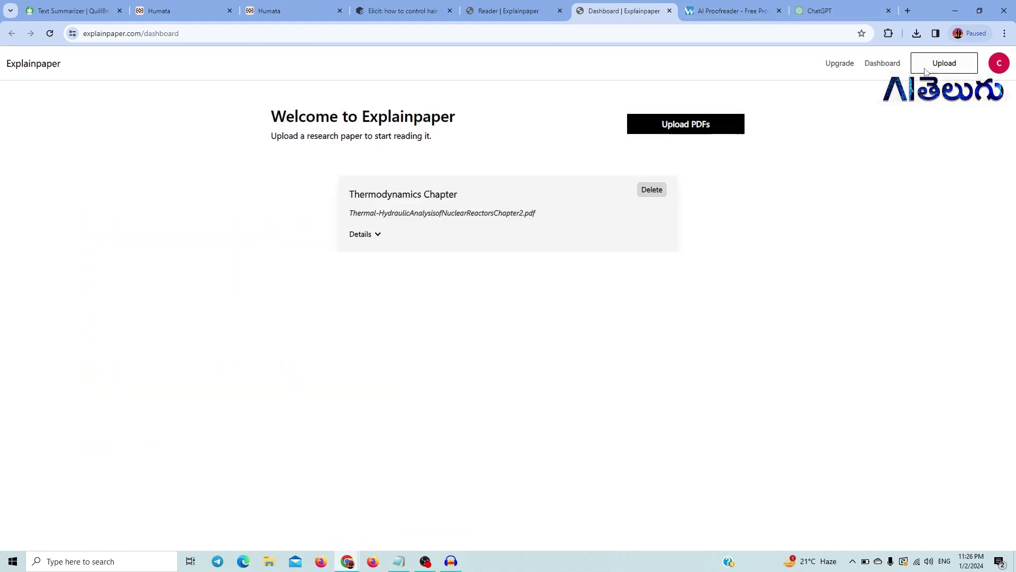
Step: Upload Thermal-HydraulicAnalysisofNuclearReactorsChapter2.pdf from the Downloads folder to Explainpaper and open it in the reader
left_click(925, 70)
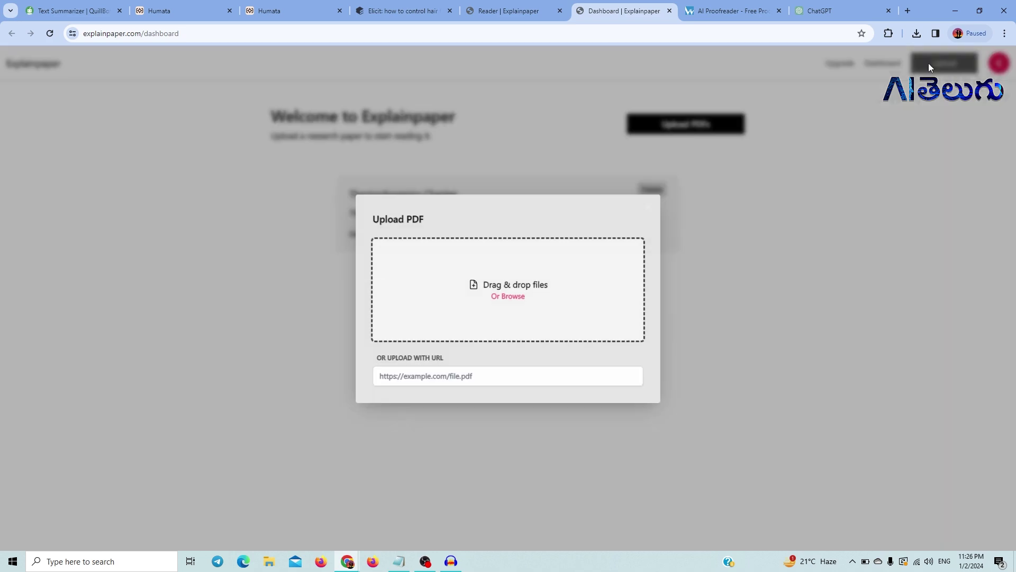
left_click(535, 285)
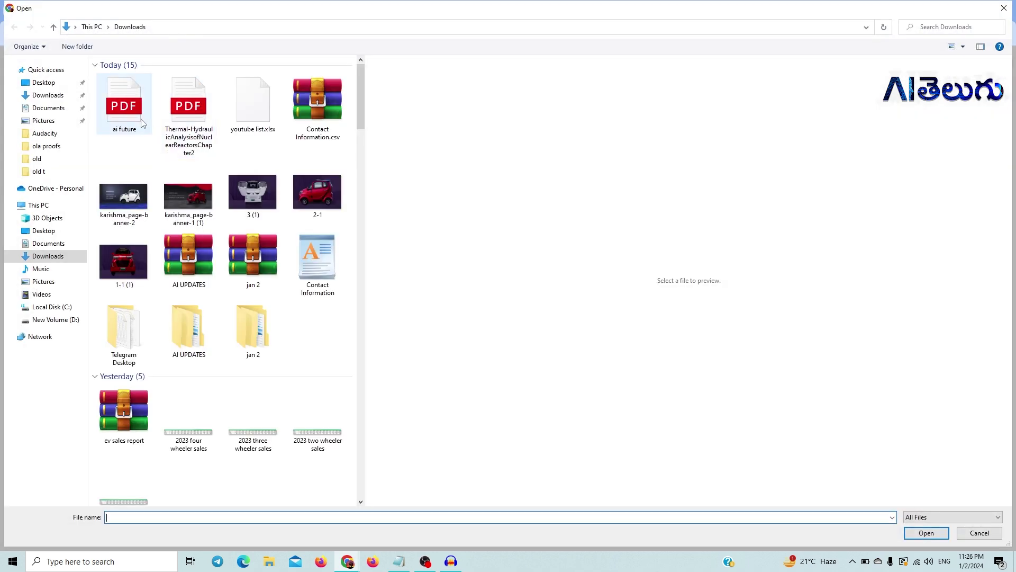
left_click(124, 103)
left_click(188, 111)
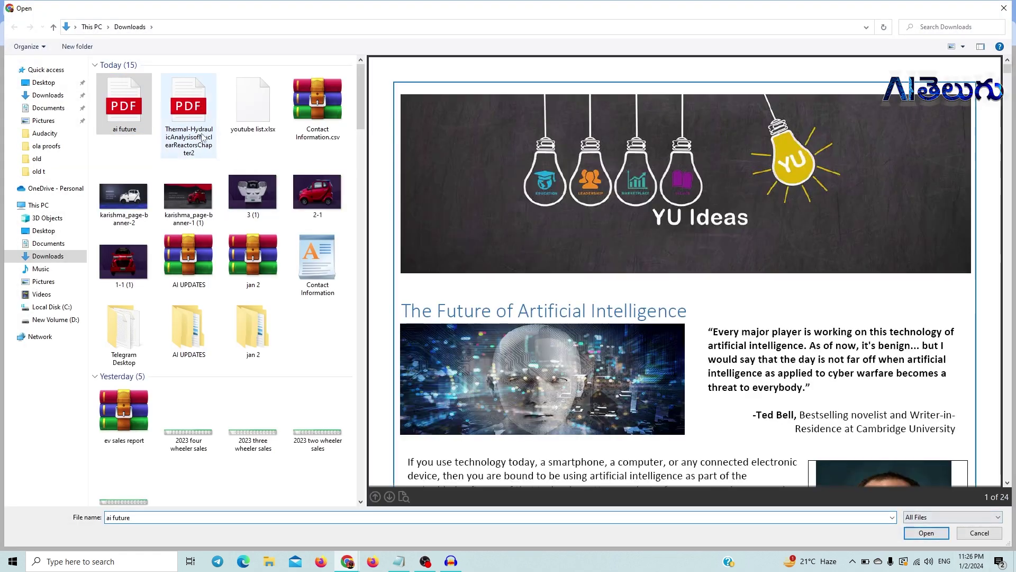
left_click(926, 533)
left_click(532, 296)
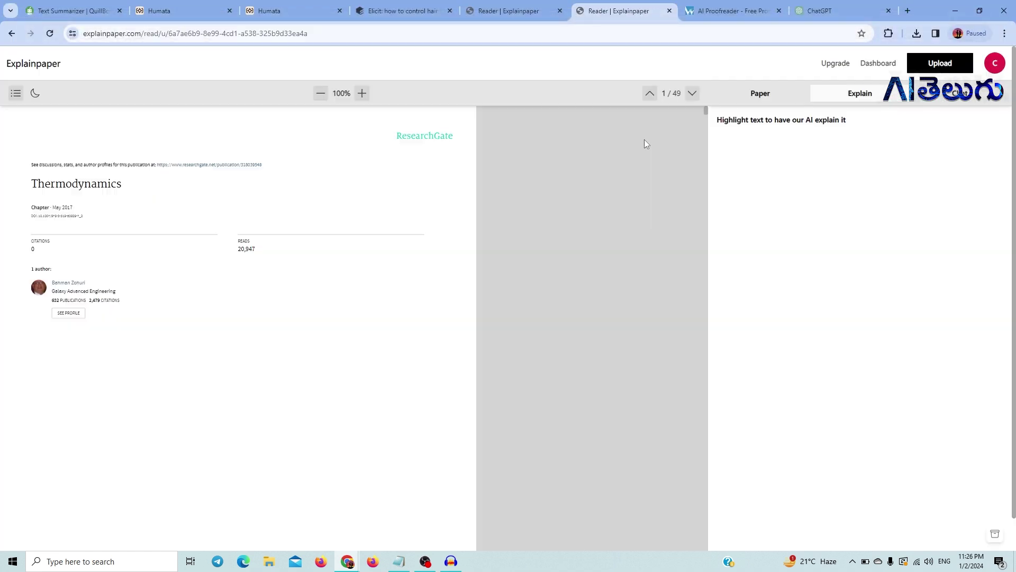
Step: Page forward through the Thermodynamics chapter to section 2.2 Work
left_click(692, 97)
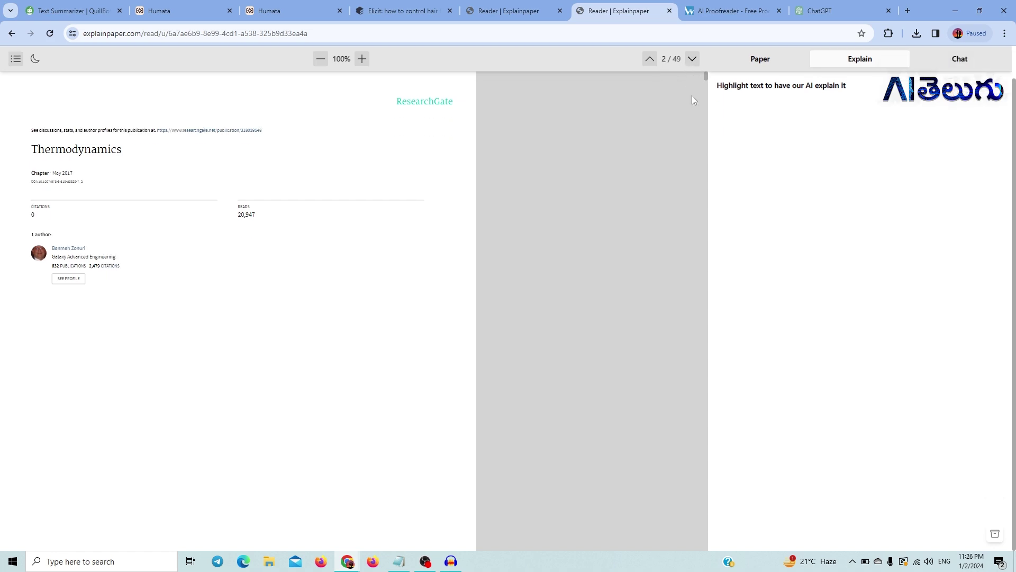
left_click(694, 66)
left_click(695, 66)
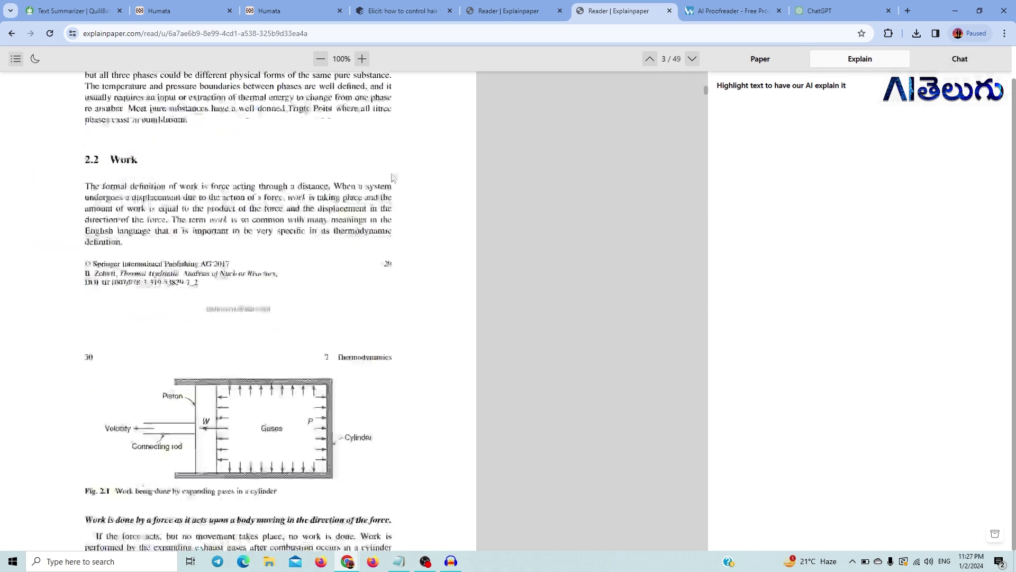